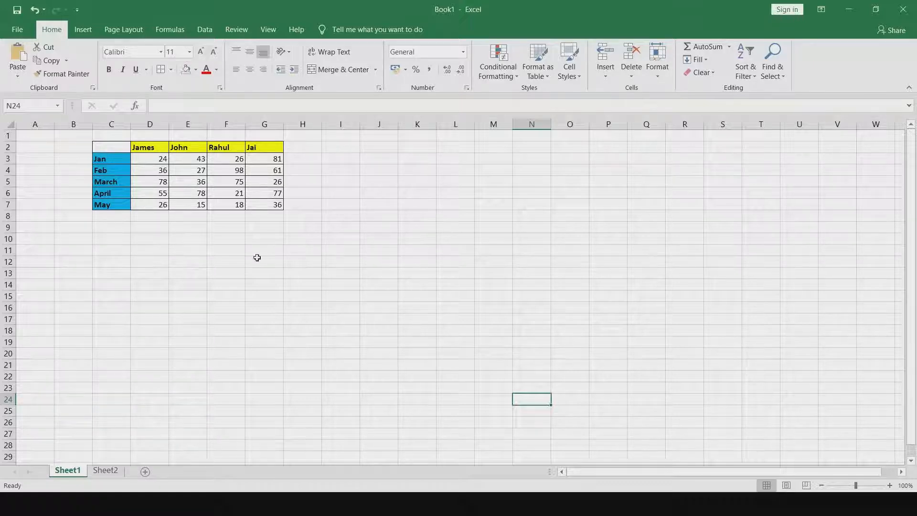
# Enter the label OFFSET in cell E11
pyautogui.click(166, 271)
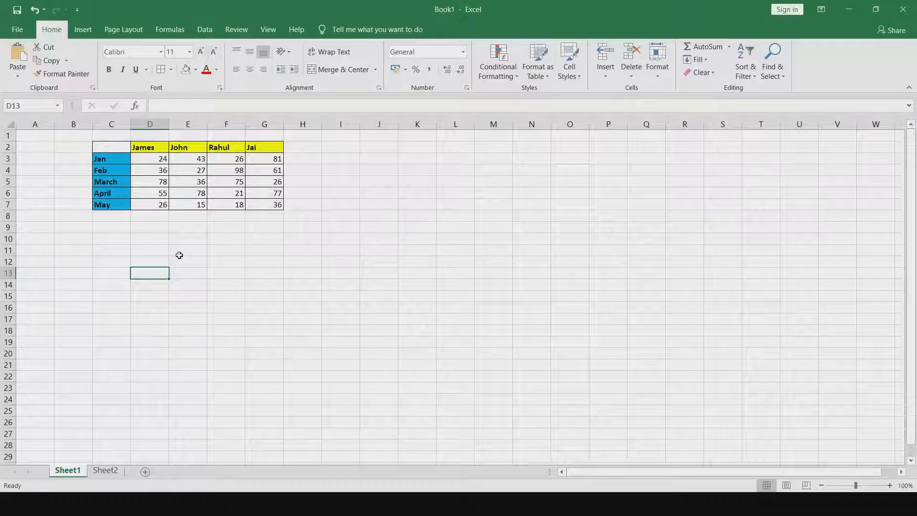
pyautogui.click(179, 255)
pyautogui.write('OFFSET')
pyautogui.press('Return')
pyautogui.click(228, 253)
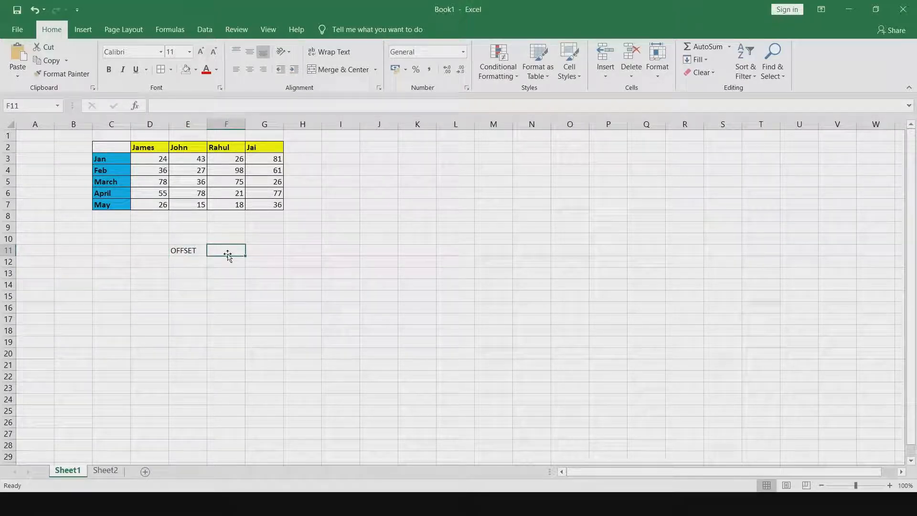
pyautogui.click(183, 252)
pyautogui.hotkey('ctrl', 'b')
pyautogui.click(426, 297)
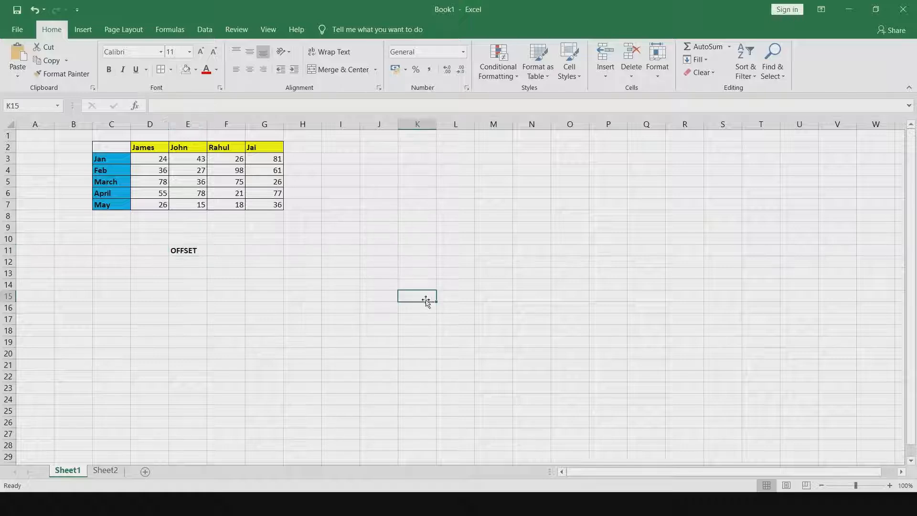
pyautogui.click(195, 252)
pyautogui.hotkey('ctrl', 'b')
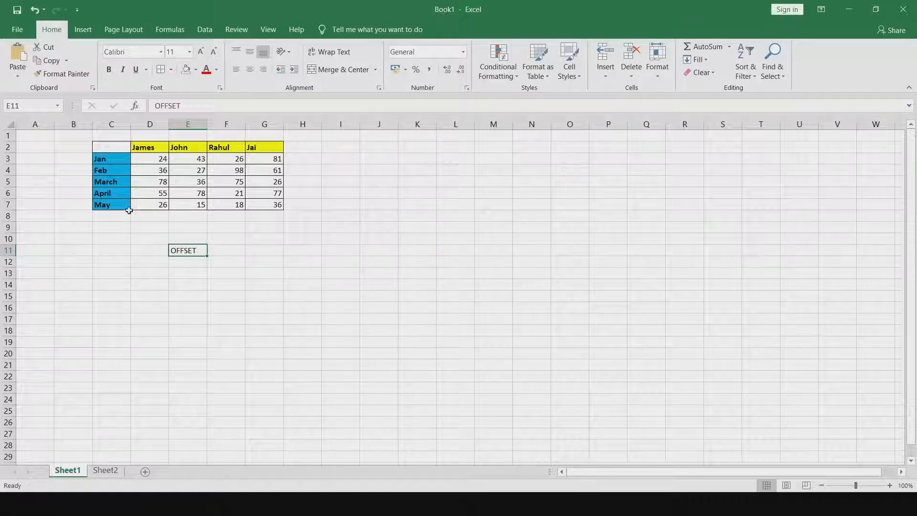
# Examine the table in C2:G7, including its month labels and the figures in D3:G7
pyautogui.click(122, 146)
pyautogui.moveTo(106, 146); pyautogui.dragTo(252, 202)
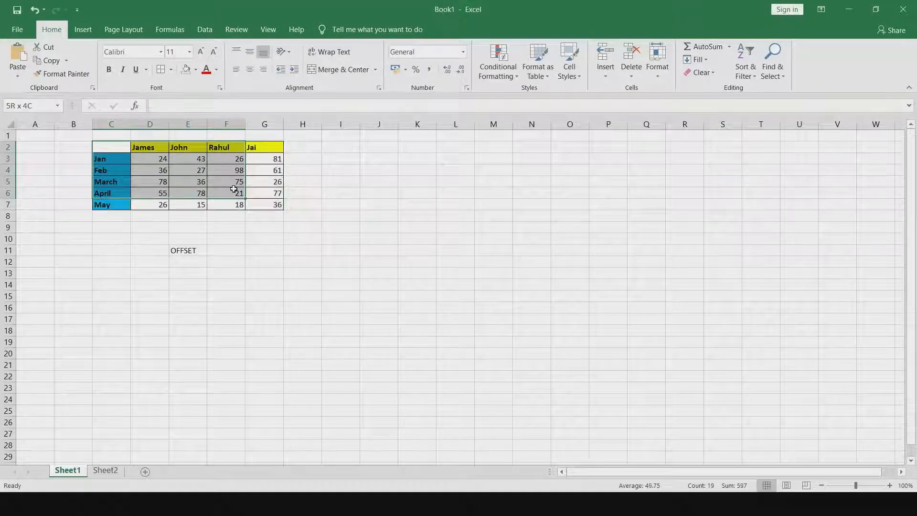
pyautogui.click(405, 168)
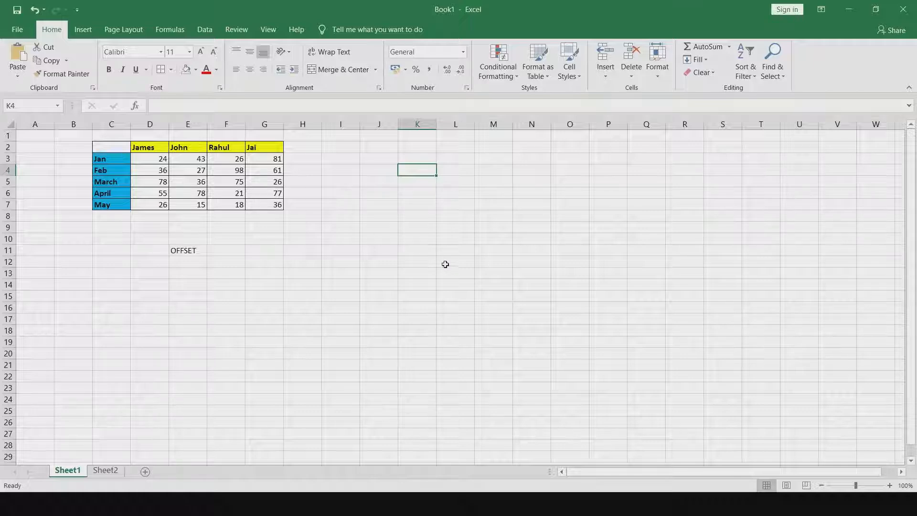
pyautogui.click(103, 159)
pyautogui.click(108, 205)
pyautogui.moveTo(155, 162); pyautogui.dragTo(277, 205)
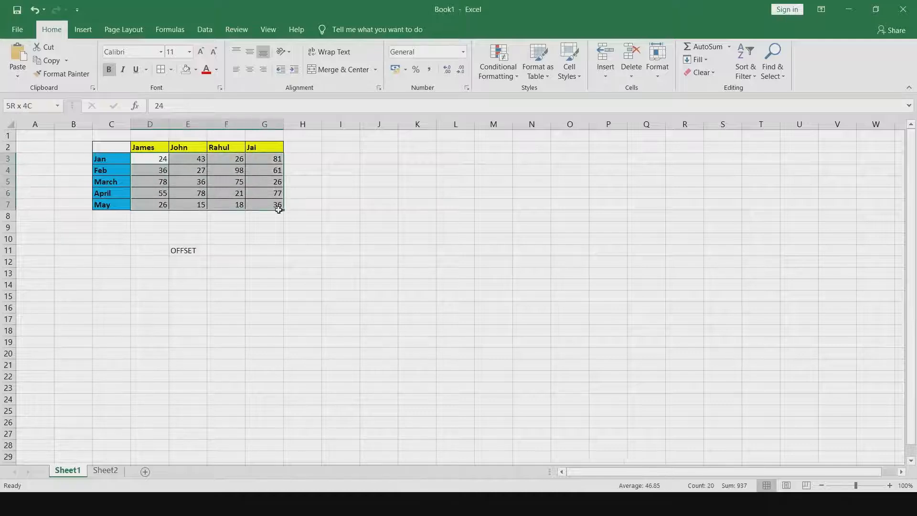
pyautogui.click(367, 232)
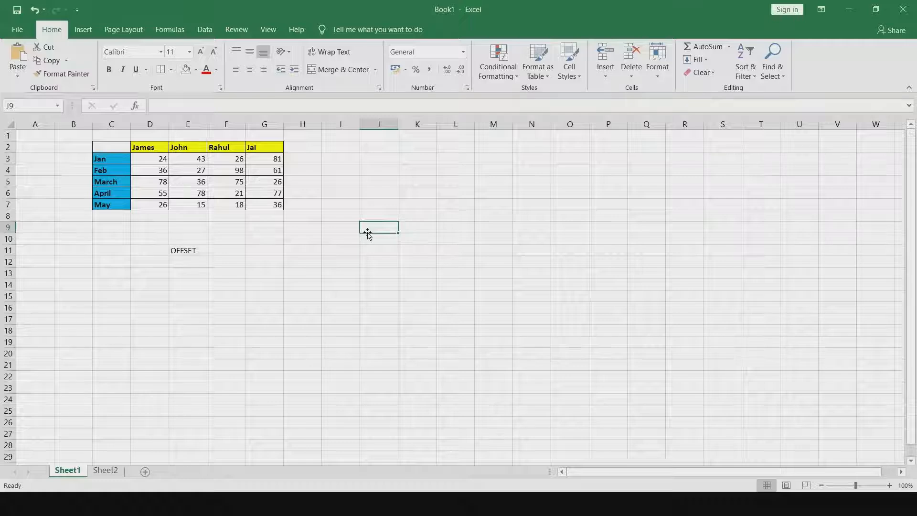
# Enter the formula =OFFSET(C2,3,3) in cell F11, using the table's empty corner cell as the reference
pyautogui.click(225, 255)
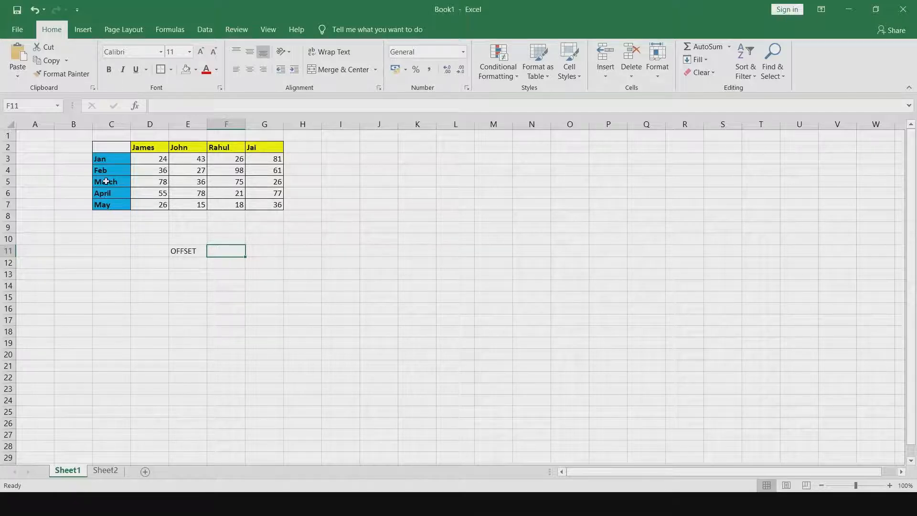
pyautogui.doubleClick(234, 248)
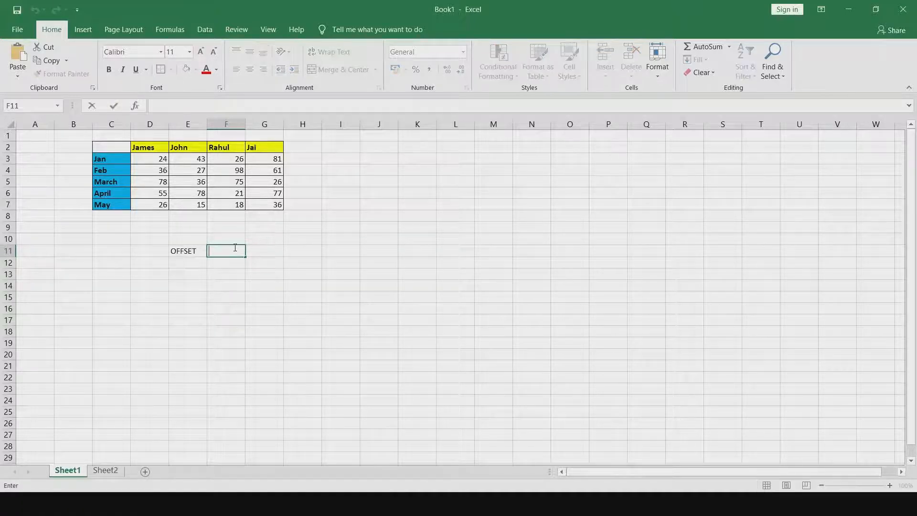
pyautogui.write('=')
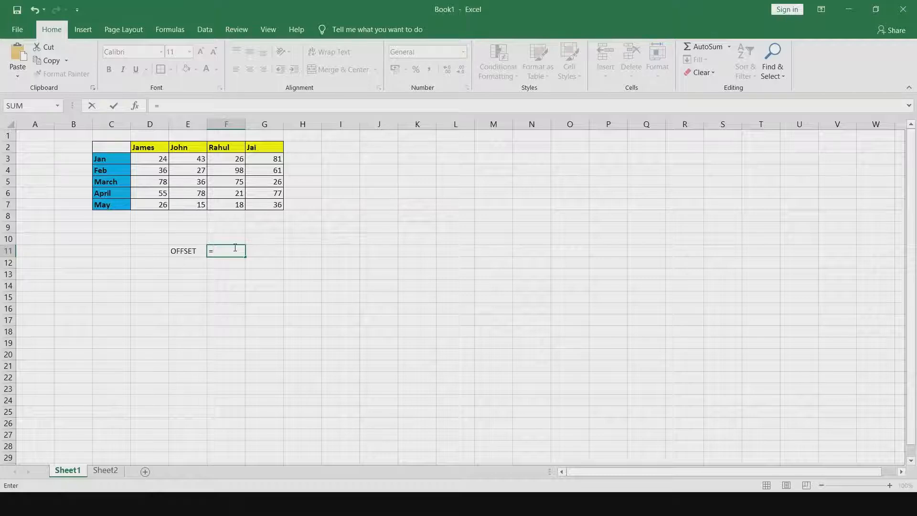
pyautogui.write('offset')
pyautogui.press('Tab')
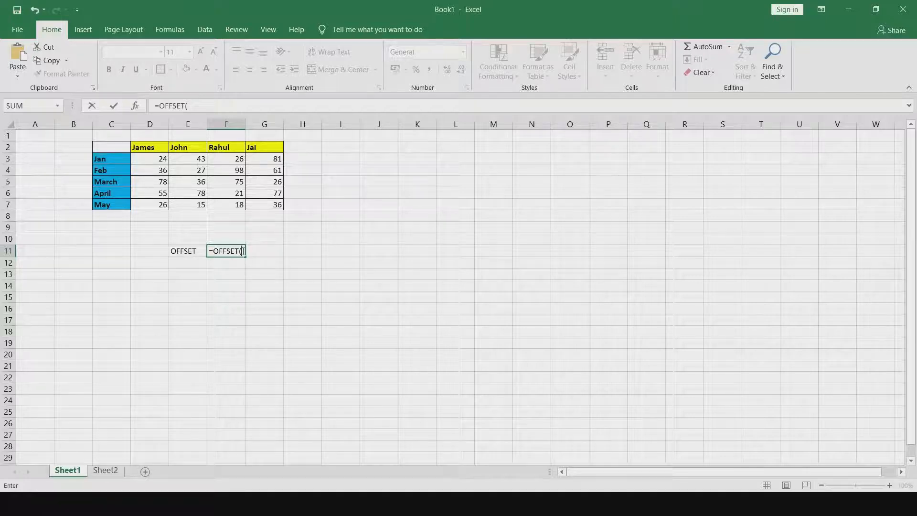
pyautogui.click(116, 144)
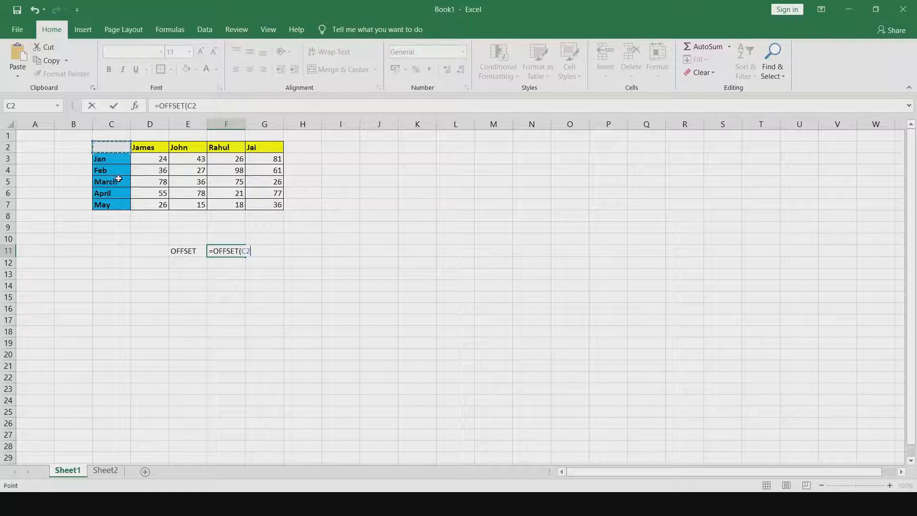
pyautogui.write(',3,3')
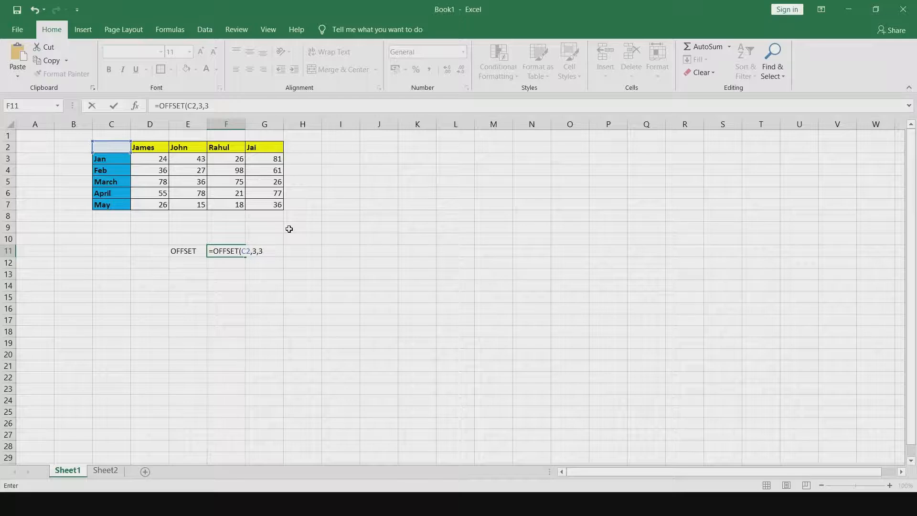
pyautogui.write(')')
pyautogui.press('Return')
# Highlight cell F5, the March figure in the third data column, with an orange fill
pyautogui.click(230, 176)
pyautogui.click(186, 70)
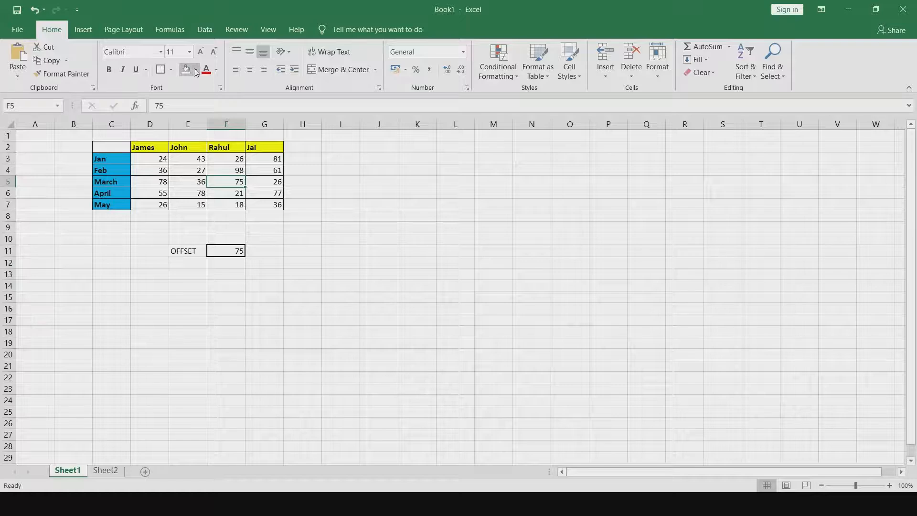
pyautogui.click(296, 238)
# Delete the OFFSET label from cell E11 beside the formula cell
pyautogui.click(242, 250)
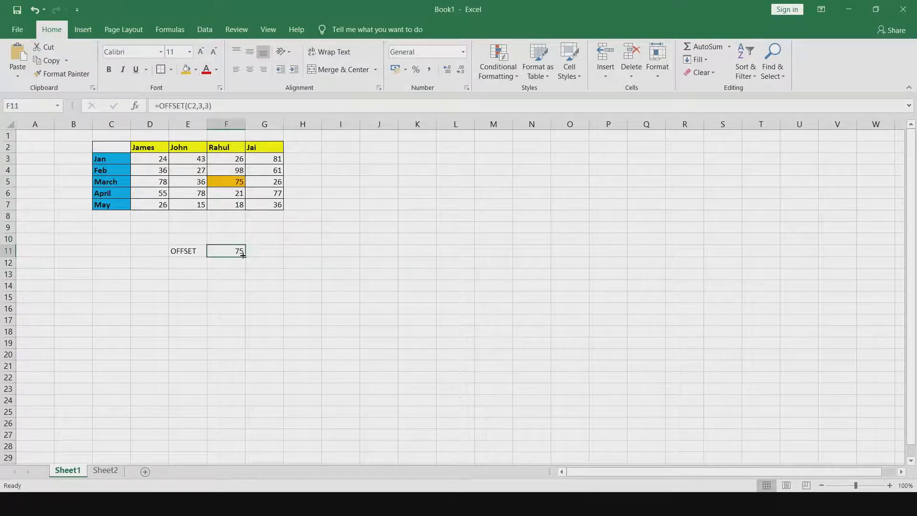
pyautogui.click(203, 250)
pyautogui.press('Delete')
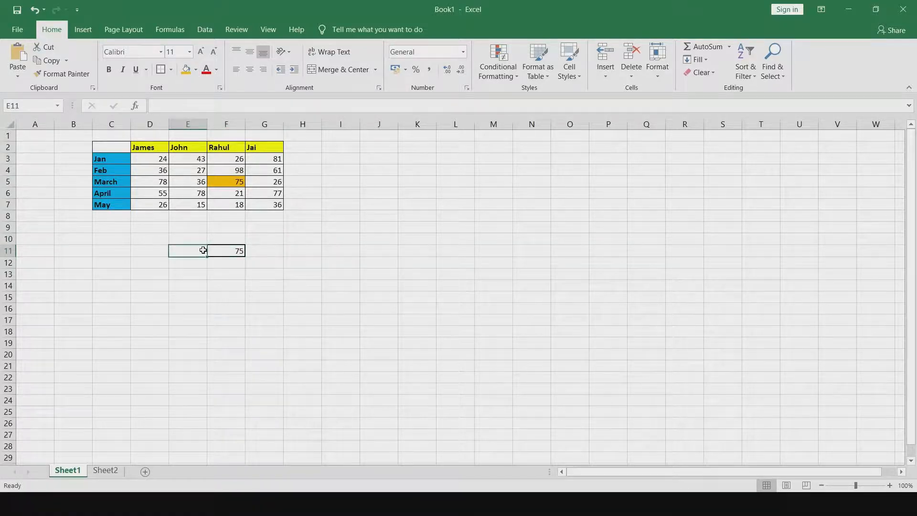
pyautogui.click(276, 250)
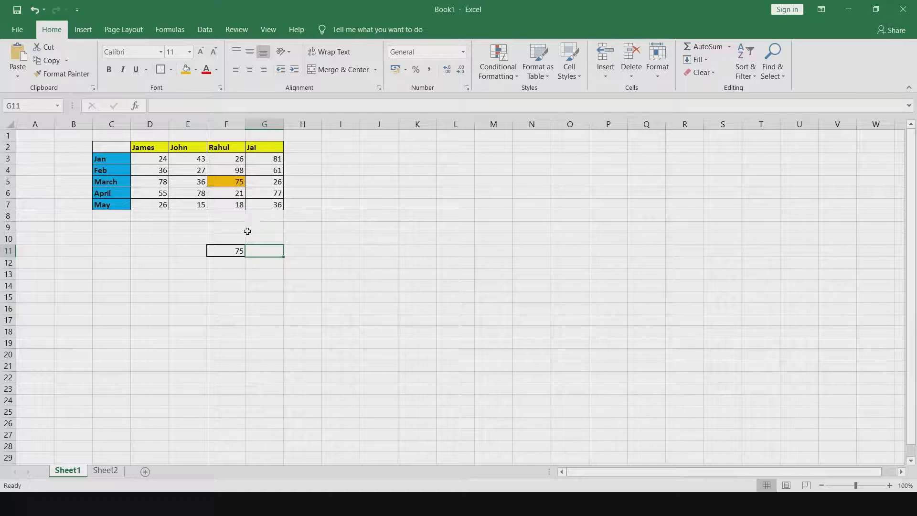
# Fill the OFFSET formula from F11 down through F13
pyautogui.click(238, 250)
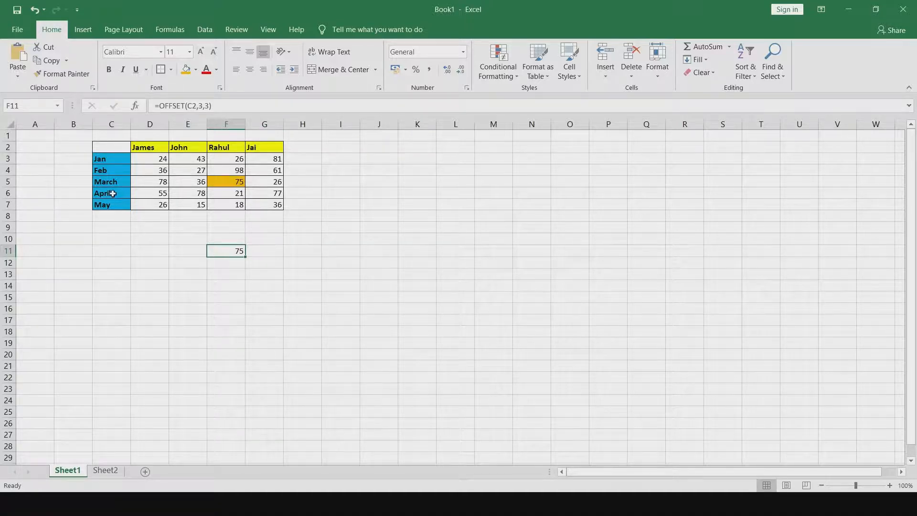
pyautogui.moveTo(244, 259); pyautogui.dragTo(245, 279)
pyautogui.click(297, 305)
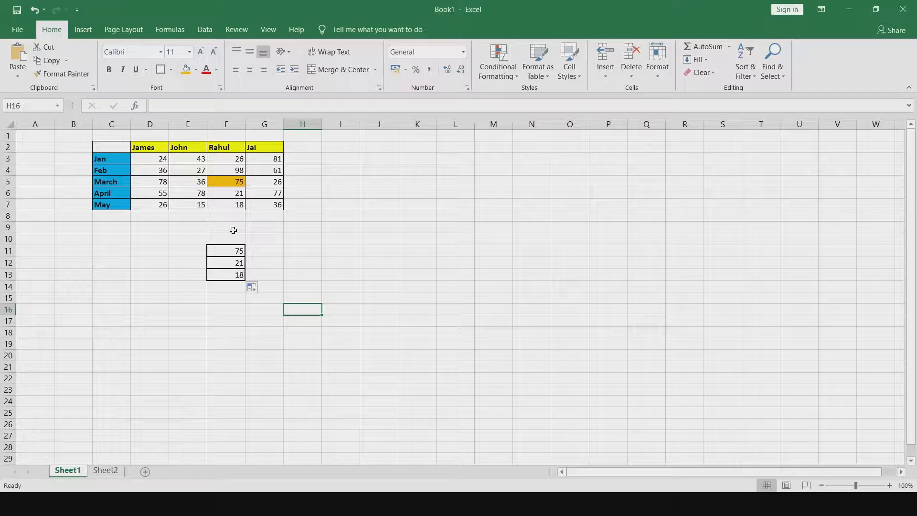
# Compare the formulas in F11:F13 with the April and May source cells in column F of the table
pyautogui.click(232, 193)
pyautogui.click(230, 204)
pyautogui.click(241, 264)
pyautogui.click(242, 274)
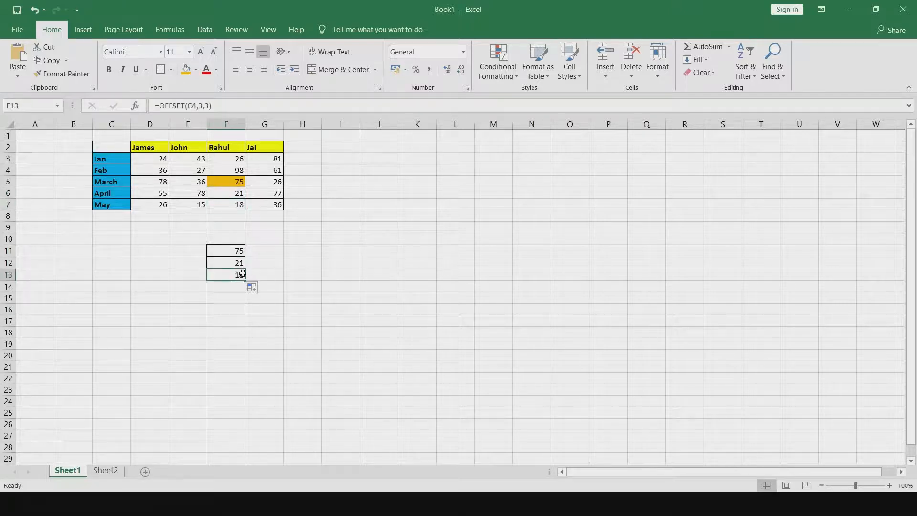
pyautogui.click(235, 250)
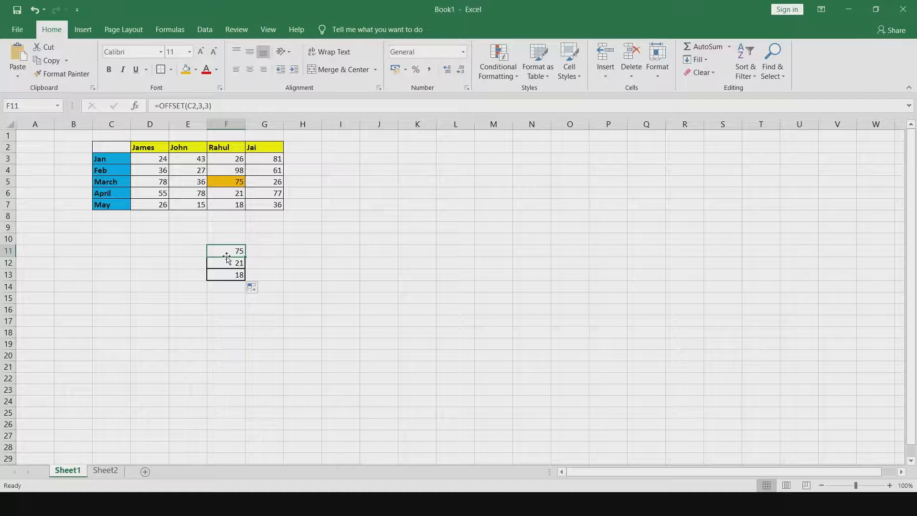
pyautogui.click(231, 262)
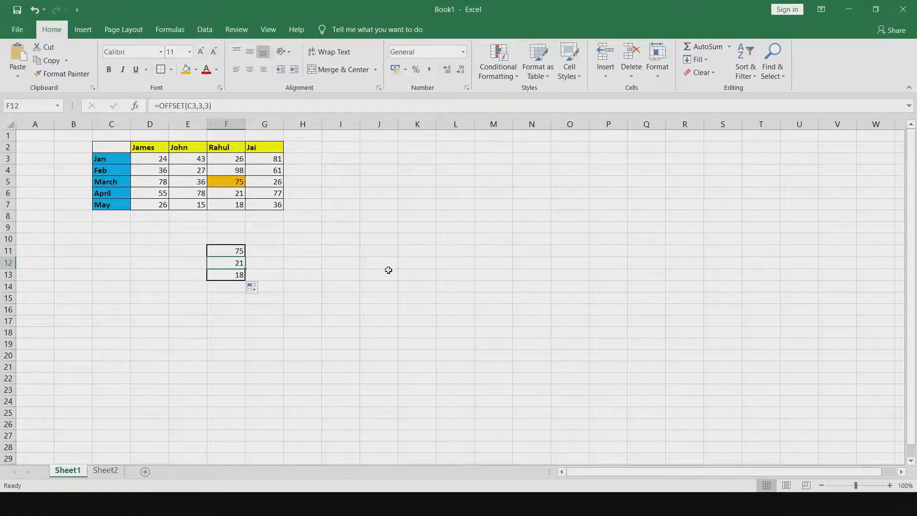
pyautogui.click(229, 275)
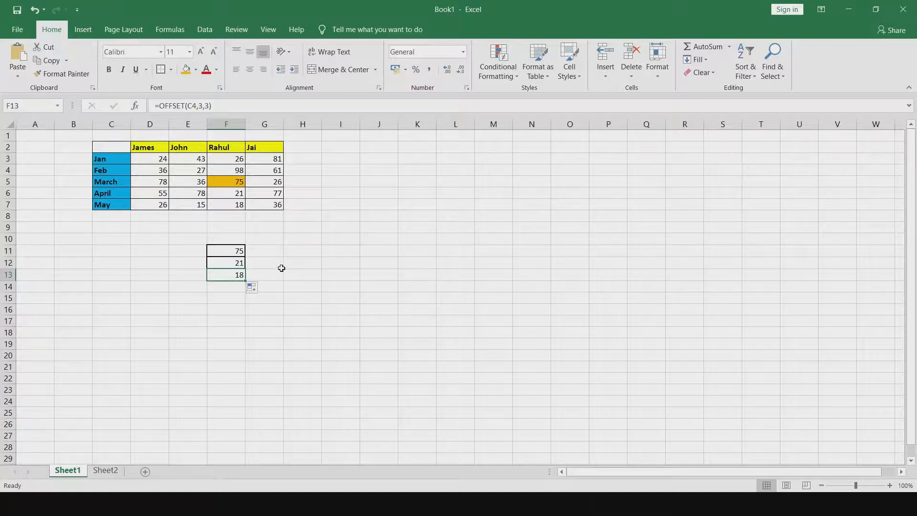
# Extend the OFFSET formula from F11 across to G11 and down through G13
pyautogui.click(238, 251)
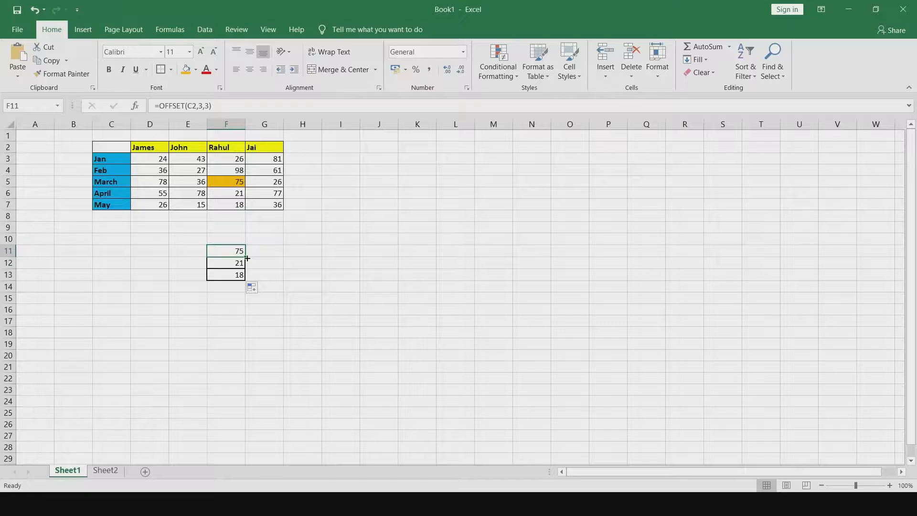
pyautogui.moveTo(247, 258); pyautogui.dragTo(247, 258)
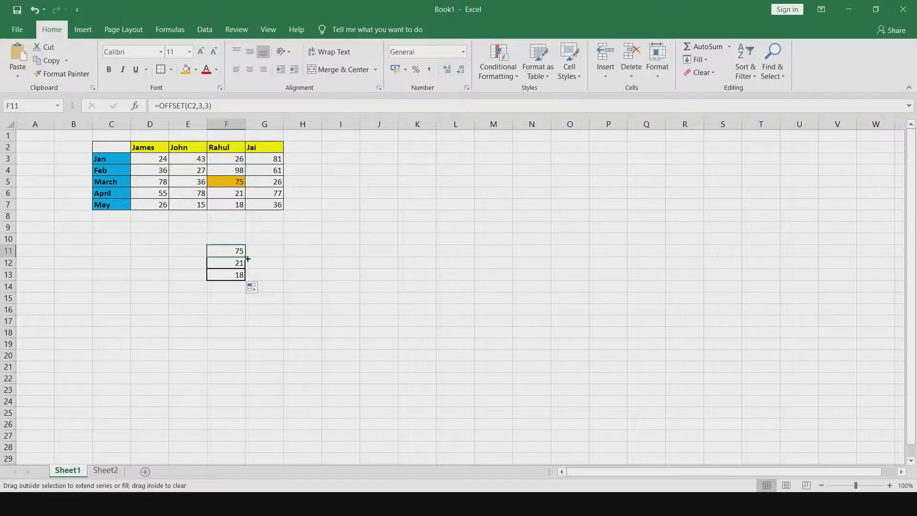
pyautogui.moveTo(247, 259); pyautogui.dragTo(282, 258)
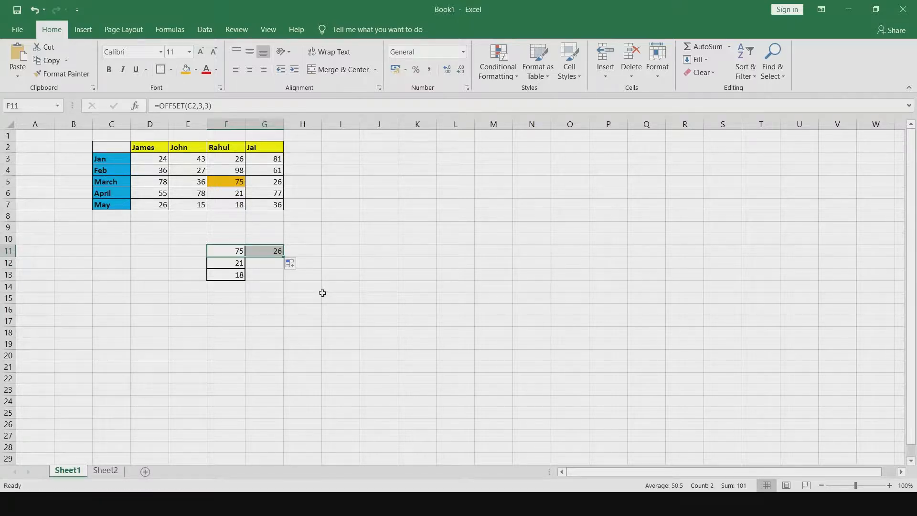
pyautogui.click(323, 293)
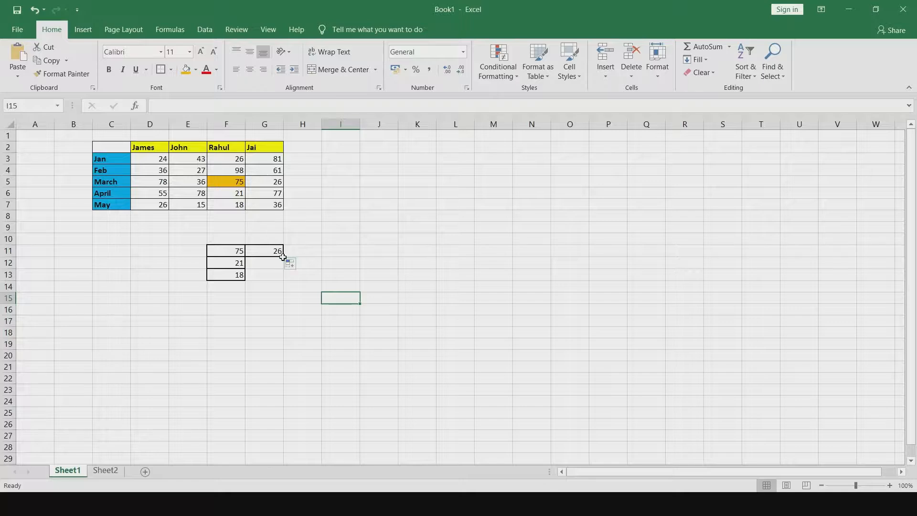
pyautogui.click(281, 256)
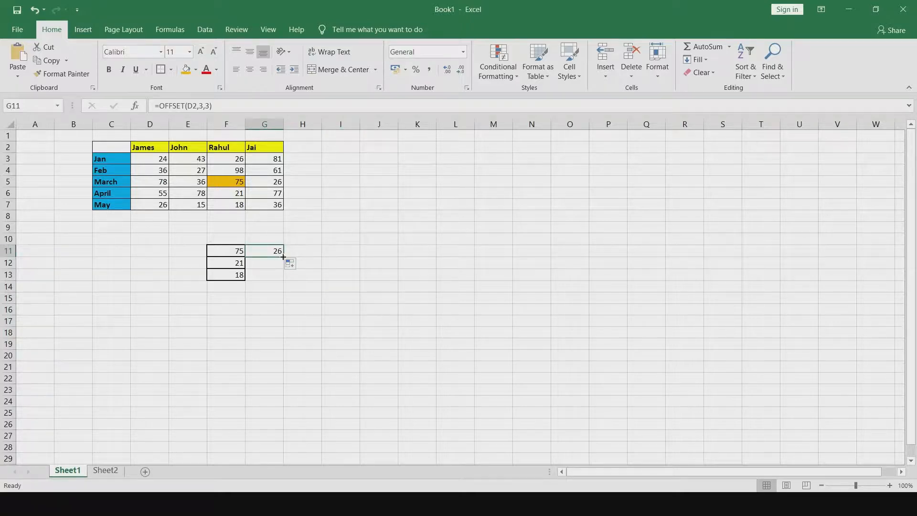
pyautogui.moveTo(282, 257); pyautogui.dragTo(282, 278)
pyautogui.click(376, 274)
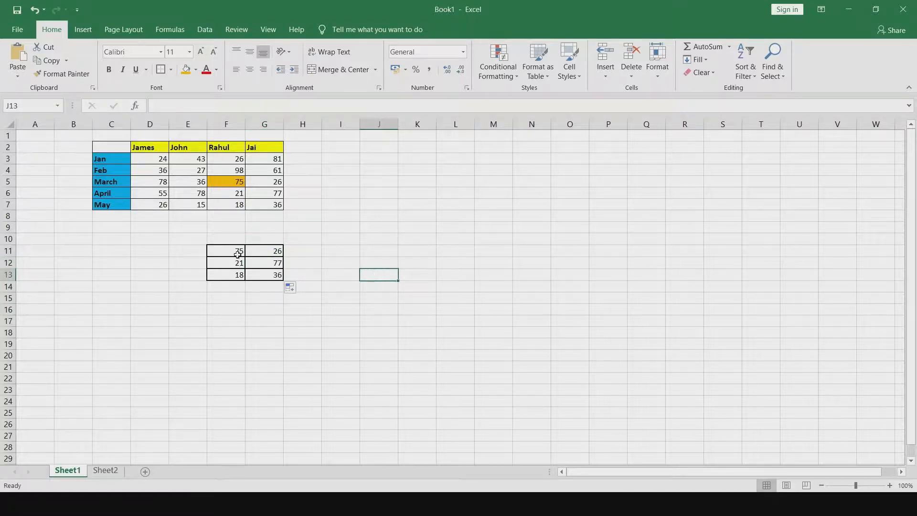
# Extend the OFFSET formula from F11 back to E11 and down through E13
pyautogui.click(214, 251)
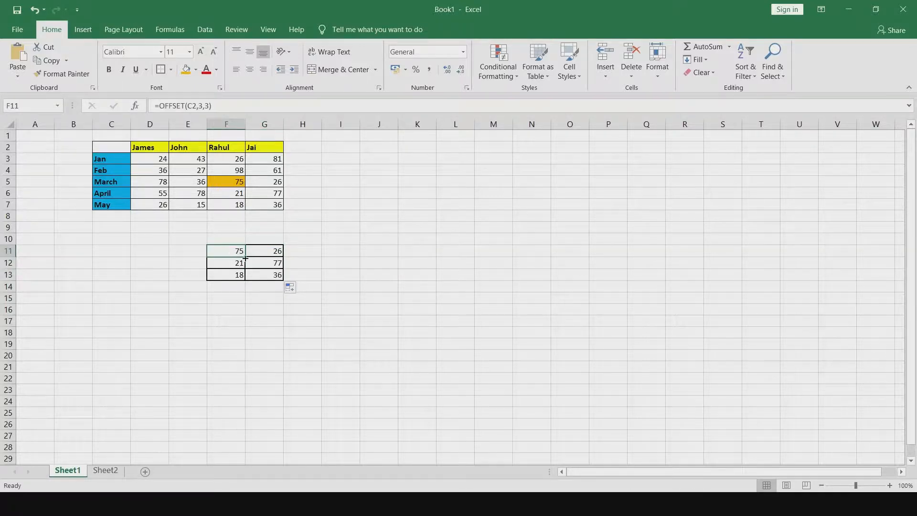
pyautogui.moveTo(245, 258); pyautogui.dragTo(157, 252)
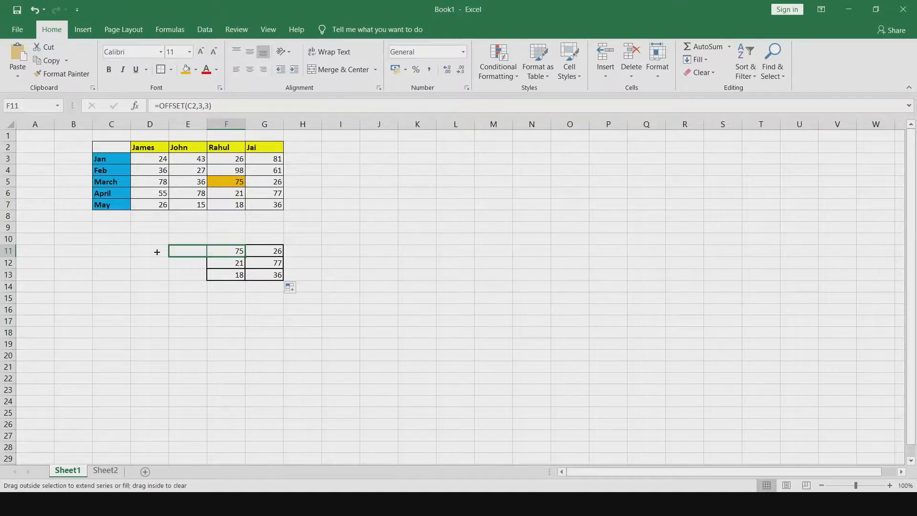
pyautogui.moveTo(157, 251); pyautogui.dragTo(160, 254)
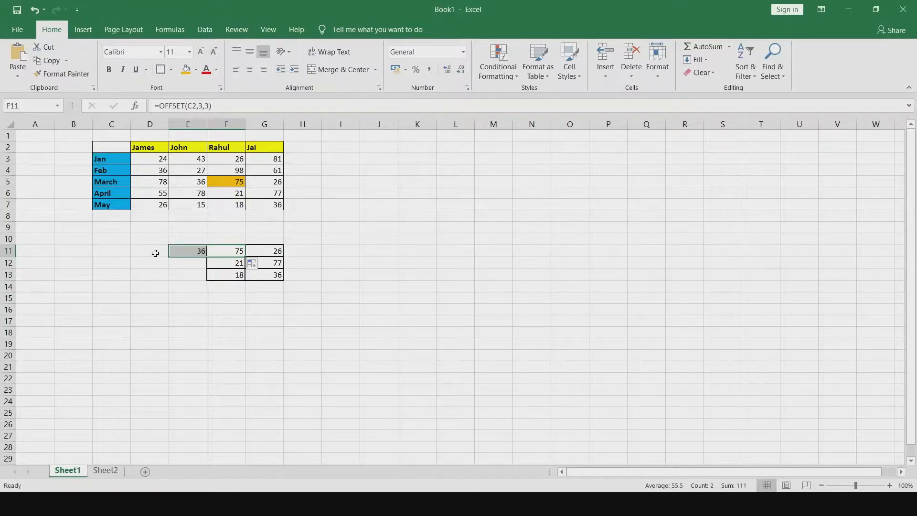
pyautogui.click(194, 274)
pyautogui.click(193, 254)
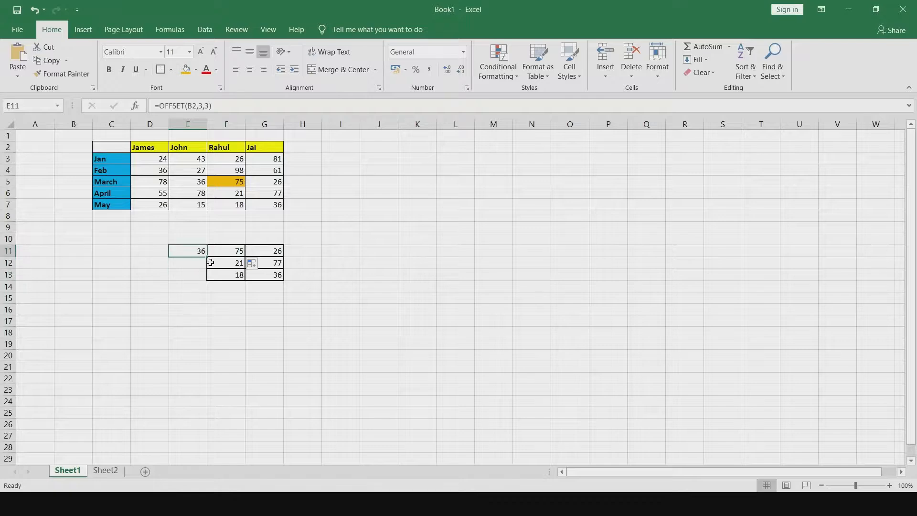
pyautogui.moveTo(207, 259); pyautogui.dragTo(206, 280)
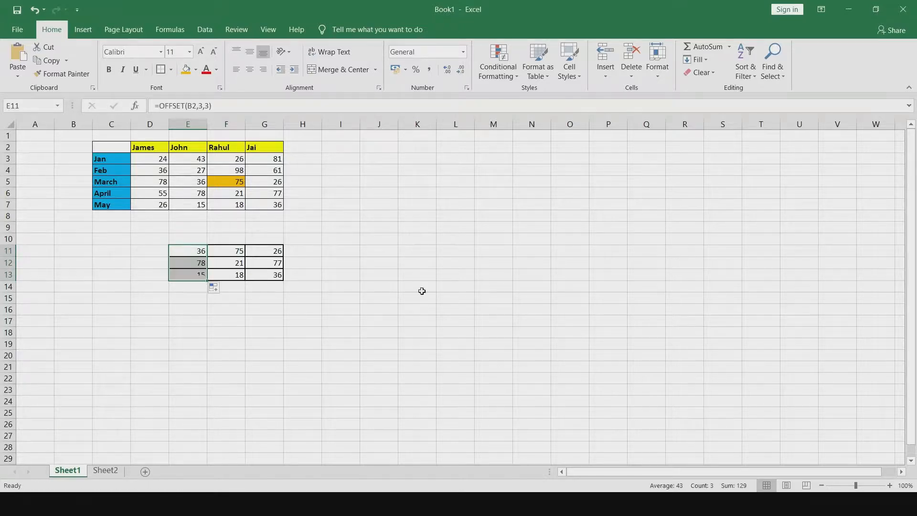
pyautogui.click(422, 291)
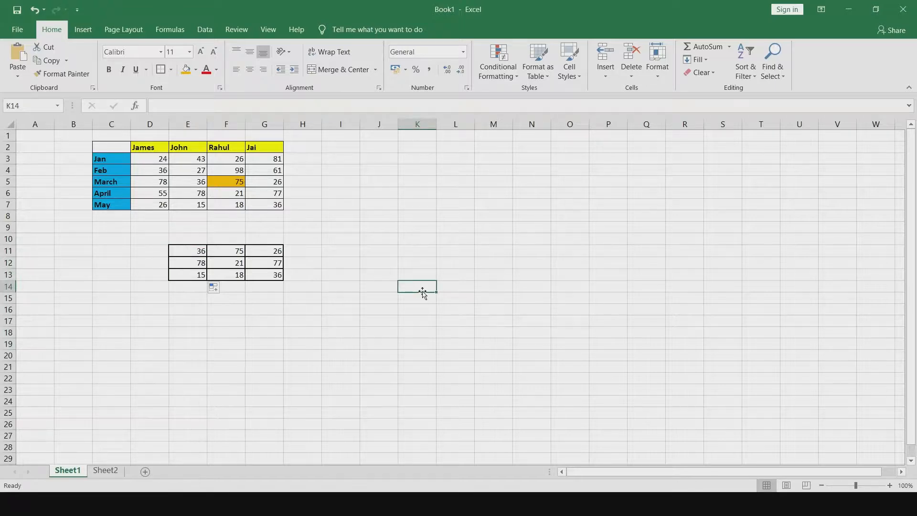